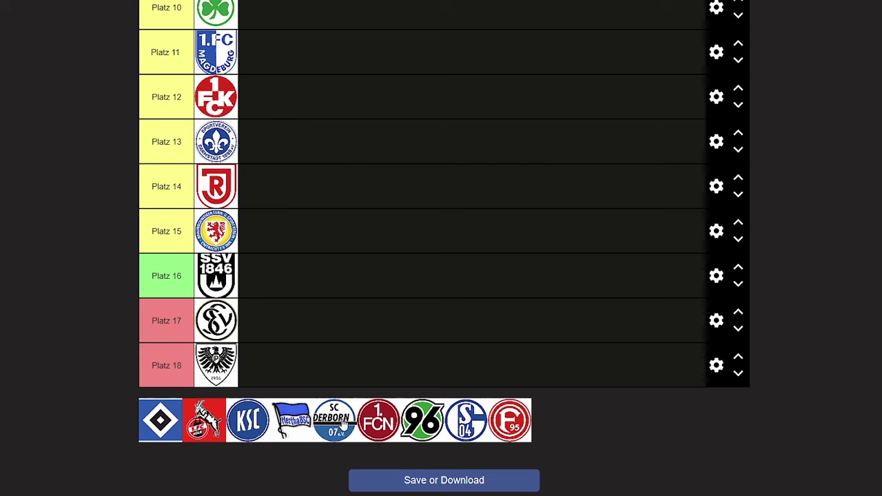
Step: Place the SC Paderborn 07 logo in the Platz 9 row and the Hannover 96 logo in the Platz 8 row
{"action": "left_click_drag", "start_coordinate": [341, 422], "coordinate": [241, 138]}
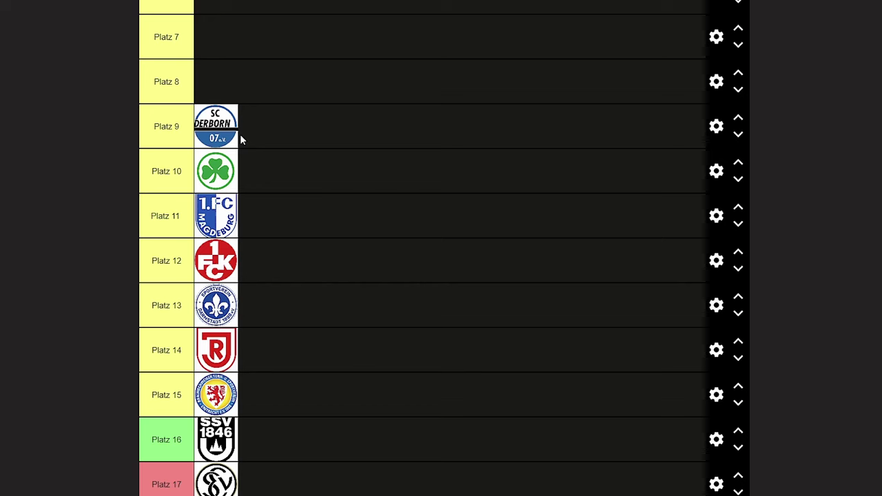
{"action": "scroll", "coordinate": [235, 134], "scroll_direction": "up", "scroll_amount": 1}
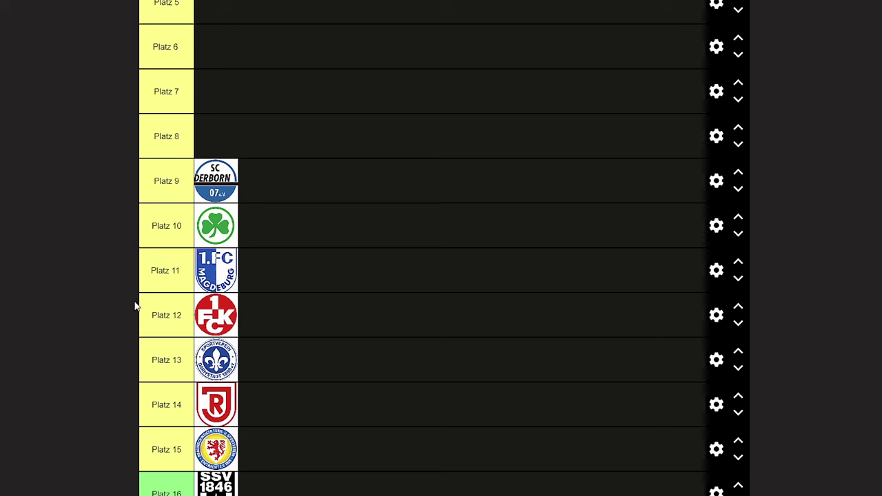
{"action": "scroll", "coordinate": [272, 255], "scroll_direction": "down", "scroll_amount": 3}
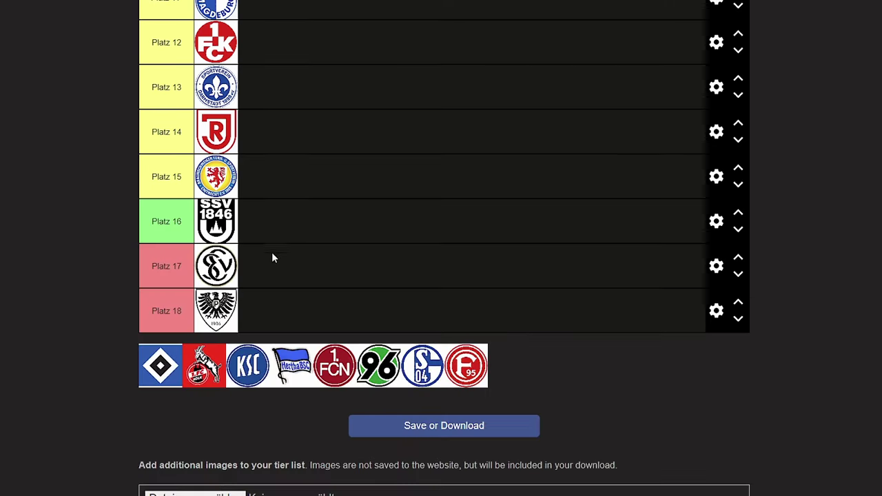
{"action": "scroll", "coordinate": [92, 215], "scroll_direction": "up", "scroll_amount": 1}
{"action": "scroll", "coordinate": [93, 215], "scroll_direction": "up", "scroll_amount": 6}
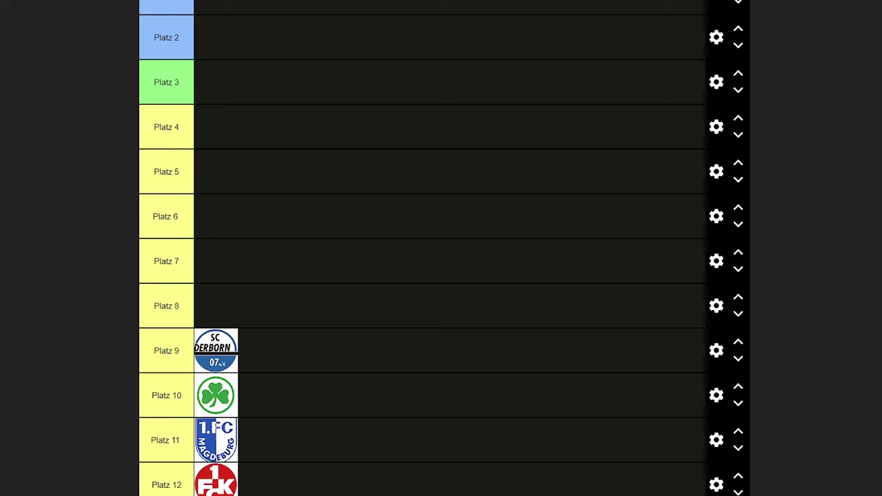
{"action": "scroll", "coordinate": [765, 249], "scroll_direction": "up", "scroll_amount": 1}
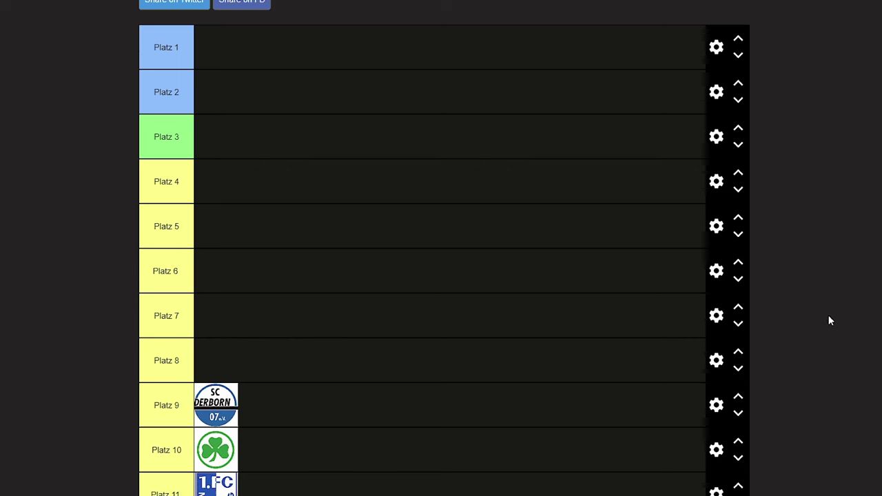
{"action": "scroll", "coordinate": [826, 312], "scroll_direction": "down", "scroll_amount": 10}
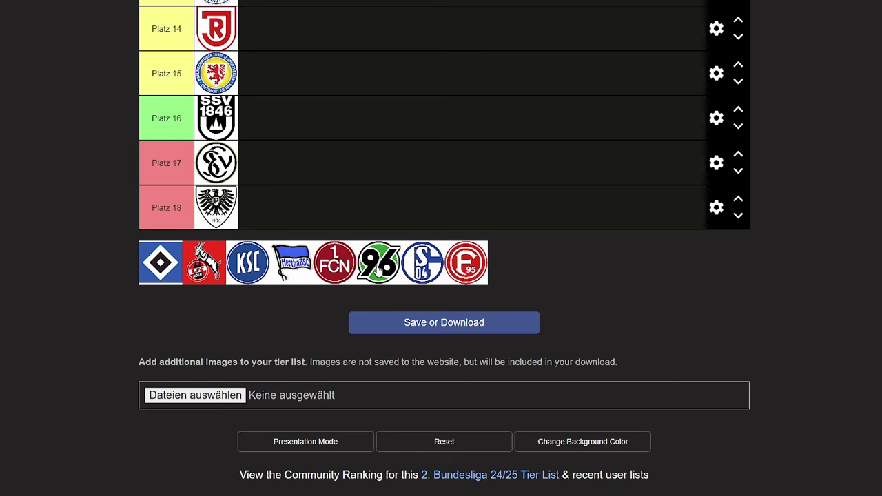
{"action": "left_click_drag", "start_coordinate": [378, 268], "coordinate": [273, 242]}
{"action": "scroll", "coordinate": [364, 200], "scroll_direction": "up", "scroll_amount": 7}
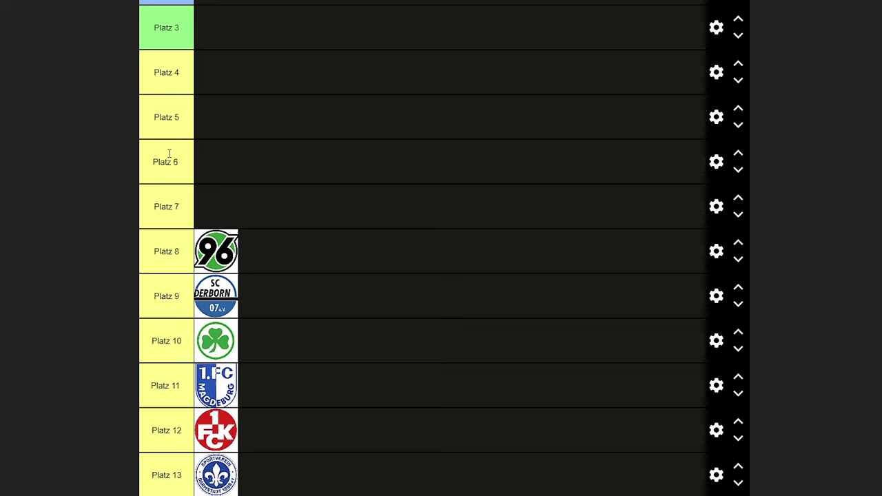
Step: Place the 1. FC Nürnberg (FCN) logo from the unranked clubs in the Platz 7 row
{"action": "scroll", "coordinate": [228, 152], "scroll_direction": "down", "scroll_amount": 2}
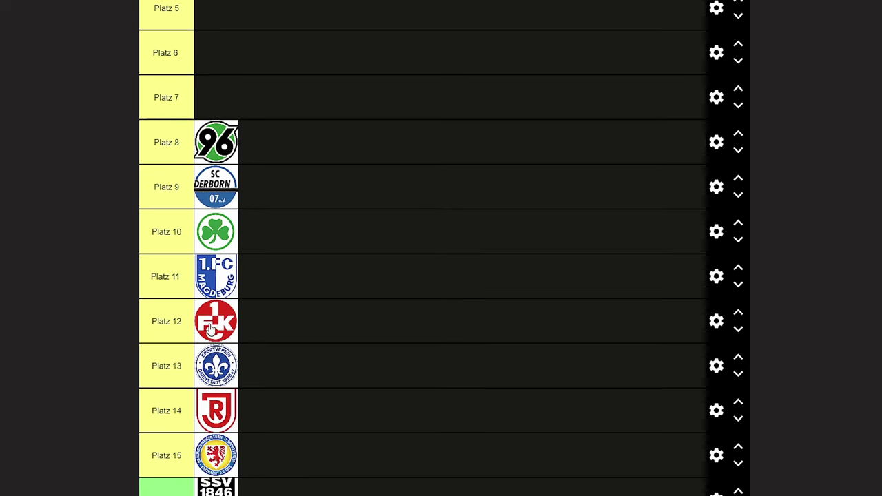
{"action": "scroll", "coordinate": [207, 276], "scroll_direction": "up", "scroll_amount": 3}
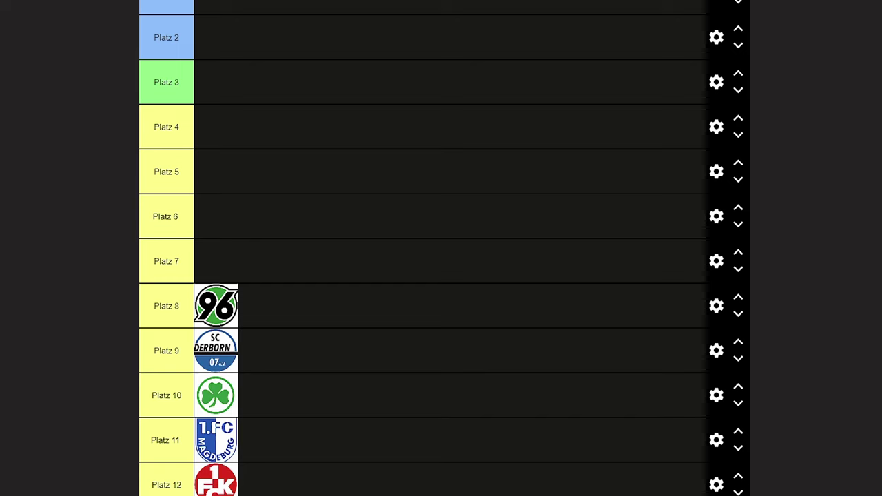
{"action": "scroll", "coordinate": [443, 248], "scroll_direction": "down", "scroll_amount": 5}
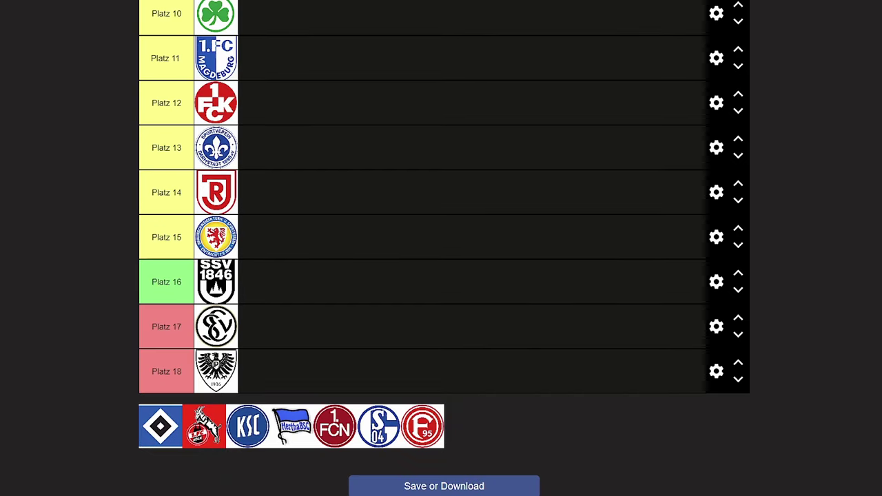
{"action": "left_click_drag", "start_coordinate": [334, 427], "coordinate": [330, 447]}
{"action": "scroll", "coordinate": [101, 428], "scroll_direction": "up", "scroll_amount": 1}
{"action": "scroll", "coordinate": [73, 427], "scroll_direction": "down", "scroll_amount": 1}
{"action": "scroll", "coordinate": [78, 420], "scroll_direction": "up", "scroll_amount": 3}
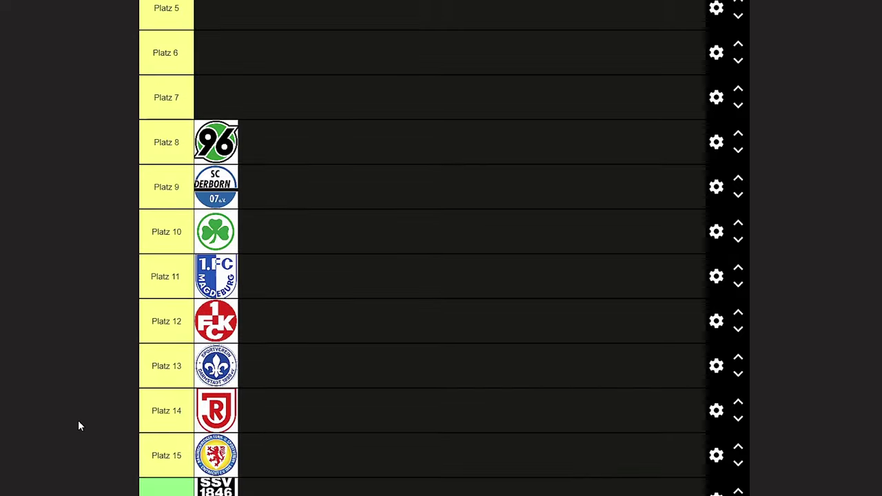
{"action": "scroll", "coordinate": [94, 436], "scroll_direction": "down", "scroll_amount": 5}
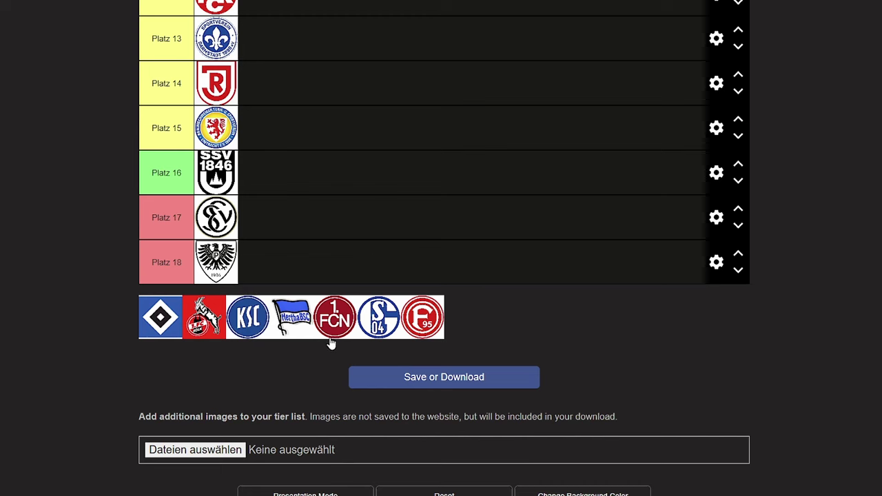
{"action": "left_click_drag", "start_coordinate": [331, 343], "coordinate": [218, 216]}
{"action": "scroll", "coordinate": [331, 255], "scroll_direction": "up", "scroll_amount": 6}
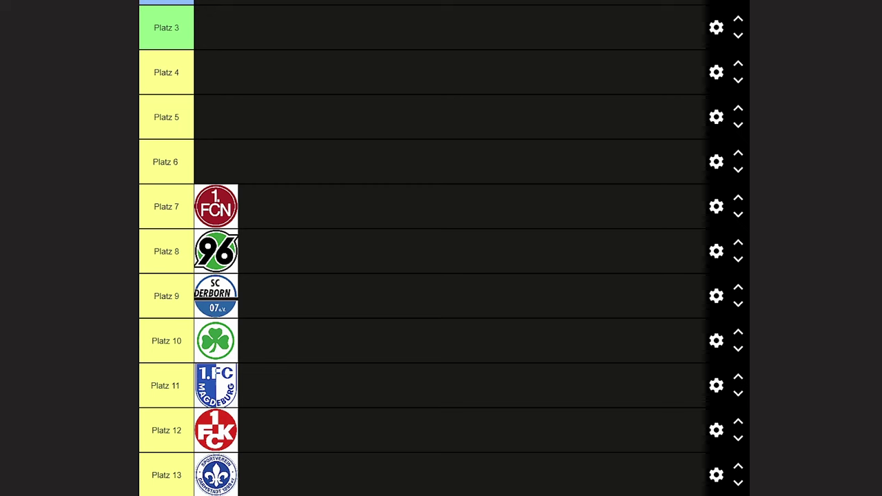
Step: Place the Fortuna Düsseldorf (F95) logo from the unranked clubs in the Platz 6 row
{"action": "scroll", "coordinate": [442, 248], "scroll_direction": "up", "scroll_amount": 1}
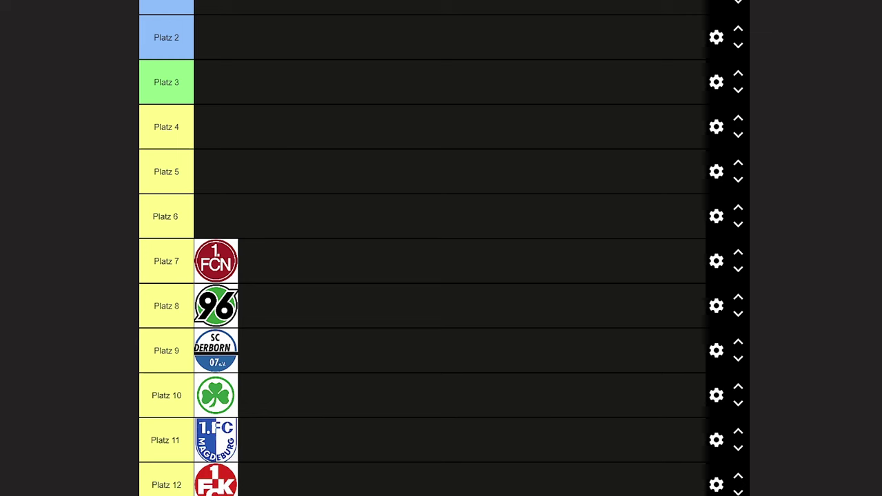
{"action": "scroll", "coordinate": [441, 249], "scroll_direction": "down", "scroll_amount": 5}
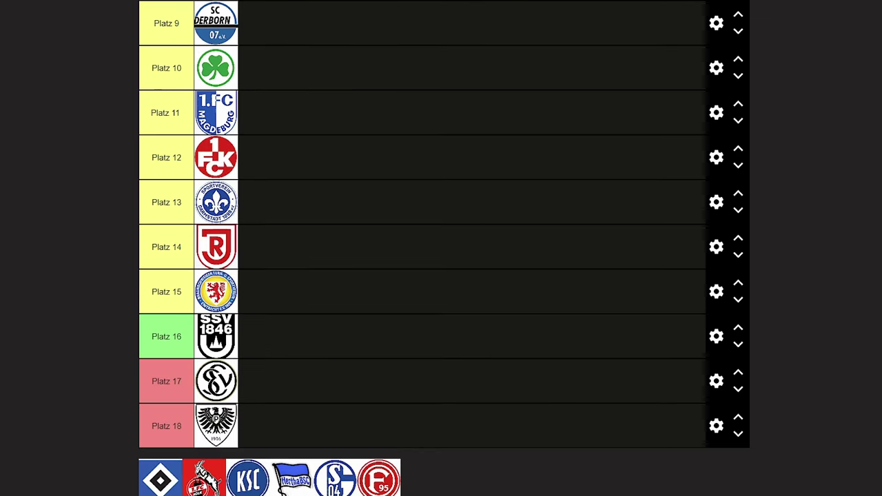
{"action": "scroll", "coordinate": [441, 248], "scroll_direction": "up", "scroll_amount": 4}
{"action": "scroll", "coordinate": [423, 327], "scroll_direction": "up", "scroll_amount": 1}
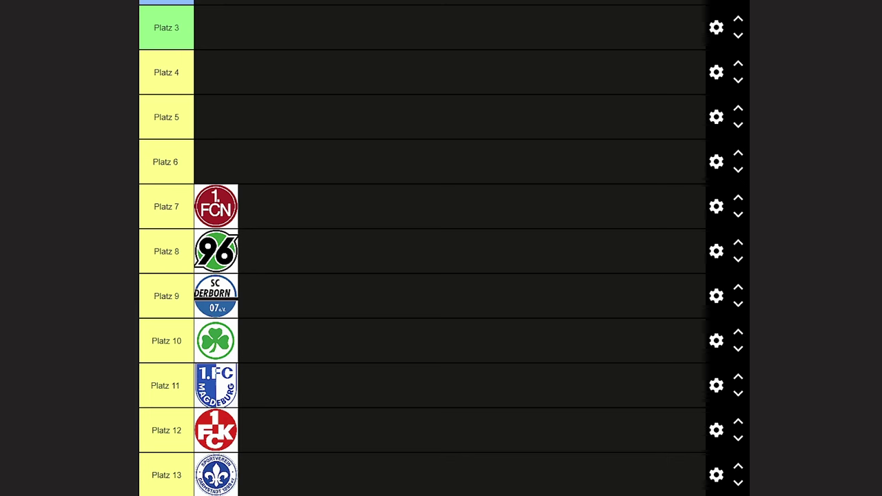
{"action": "scroll", "coordinate": [444, 248], "scroll_direction": "down", "scroll_amount": 5}
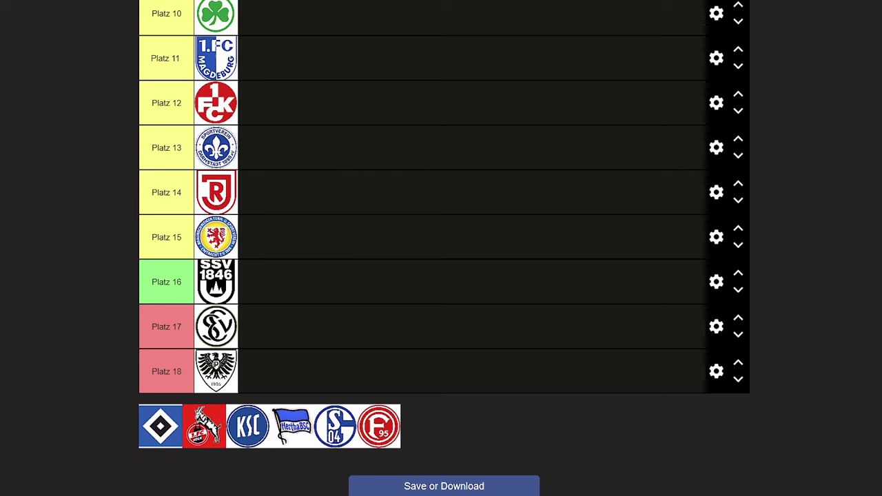
{"action": "left_click_drag", "start_coordinate": [378, 426], "coordinate": [255, 165]}
{"action": "scroll", "coordinate": [368, 340], "scroll_direction": "up", "scroll_amount": 5}
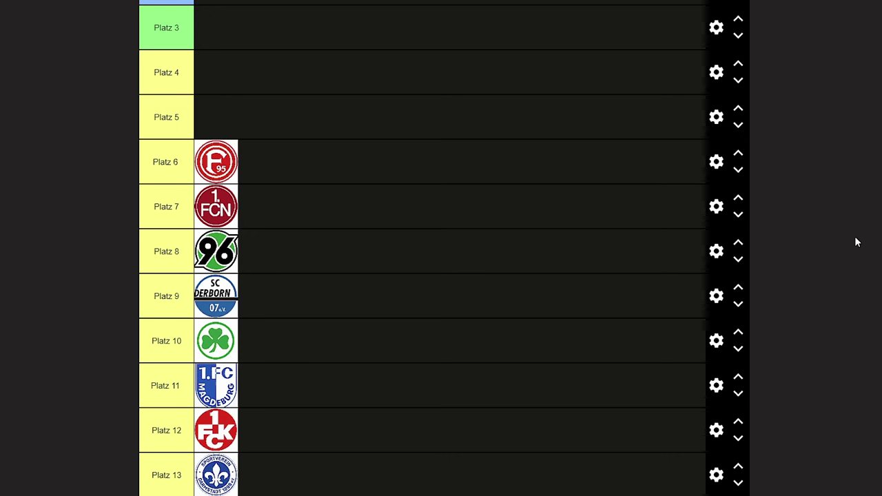
Step: Place the Hamburger SV diamond logo from the unranked clubs in the Platz 5 row
{"action": "scroll", "coordinate": [513, 311], "scroll_direction": "up", "scroll_amount": 3}
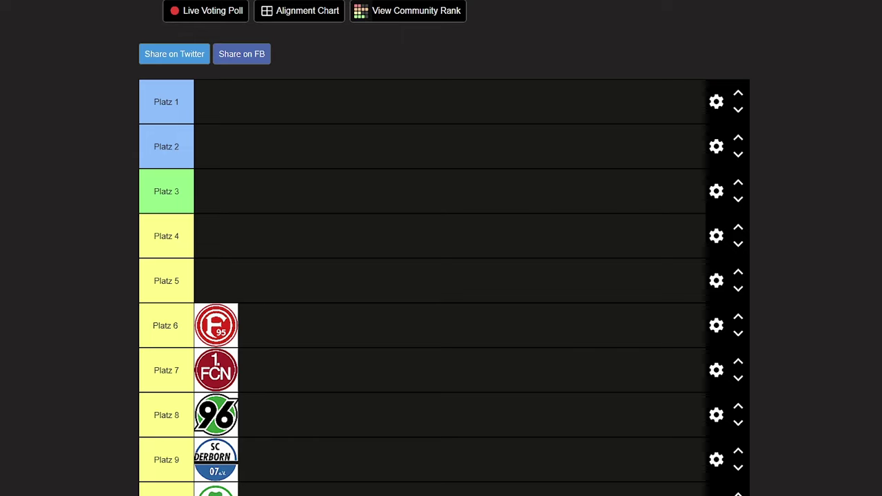
{"action": "scroll", "coordinate": [561, 359], "scroll_direction": "down", "scroll_amount": 10}
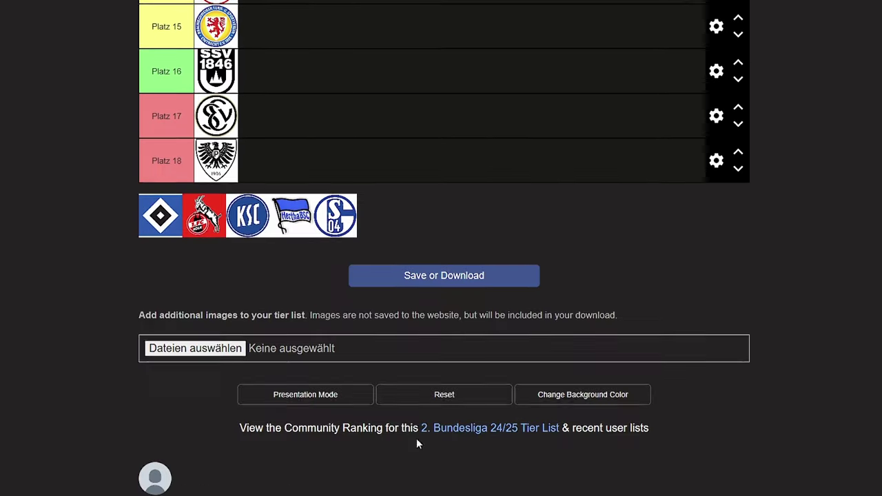
{"action": "left_click_drag", "start_coordinate": [153, 224], "coordinate": [303, 114]}
{"action": "scroll", "coordinate": [93, 227], "scroll_direction": "up", "scroll_amount": 5}
{"action": "scroll", "coordinate": [310, 103], "scroll_direction": "up", "scroll_amount": 5}
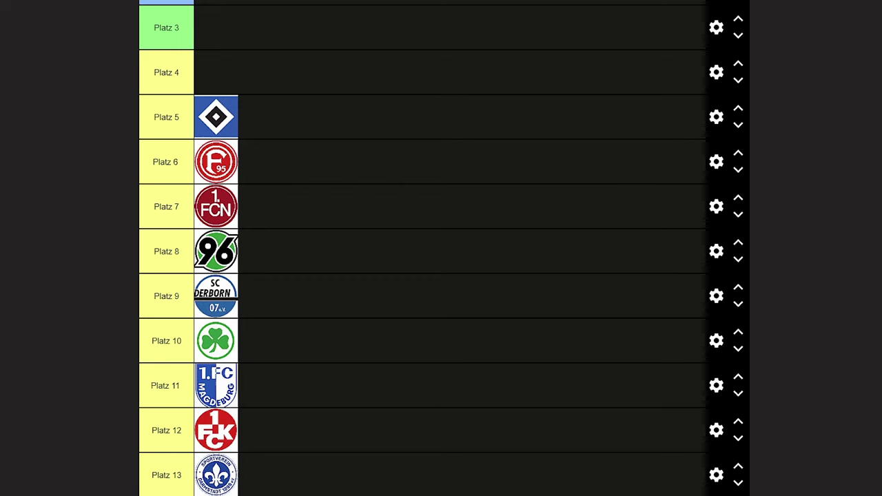
Step: Place the Hertha BSC flag logo from the unranked clubs in the Platz 4 row
{"action": "scroll", "coordinate": [216, 265], "scroll_direction": "up", "scroll_amount": 2}
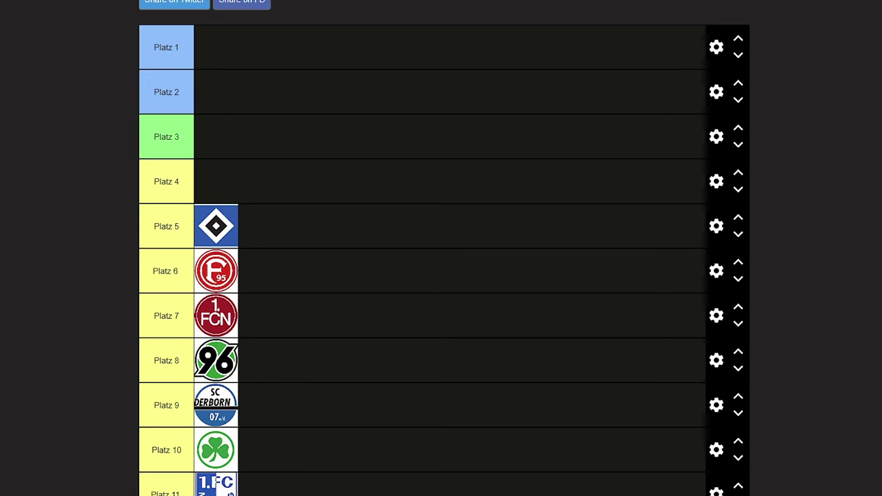
{"action": "scroll", "coordinate": [380, 349], "scroll_direction": "down", "scroll_amount": 12}
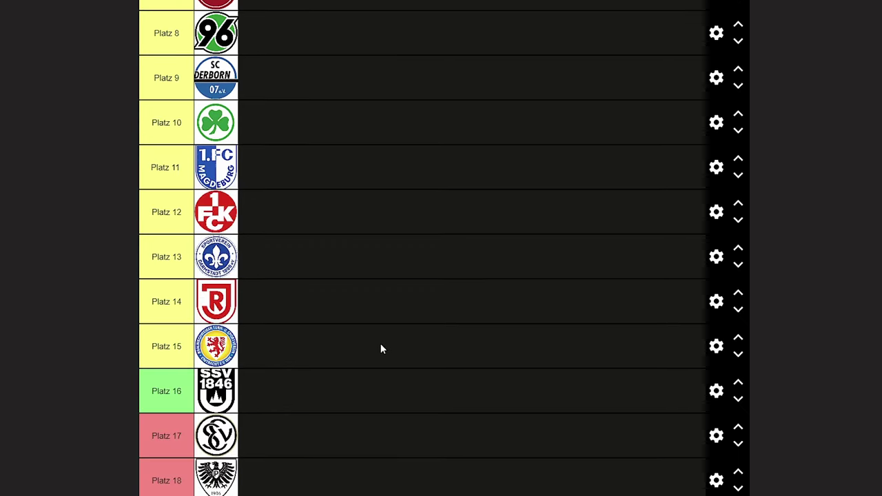
{"action": "scroll", "coordinate": [381, 350], "scroll_direction": "up", "scroll_amount": 4}
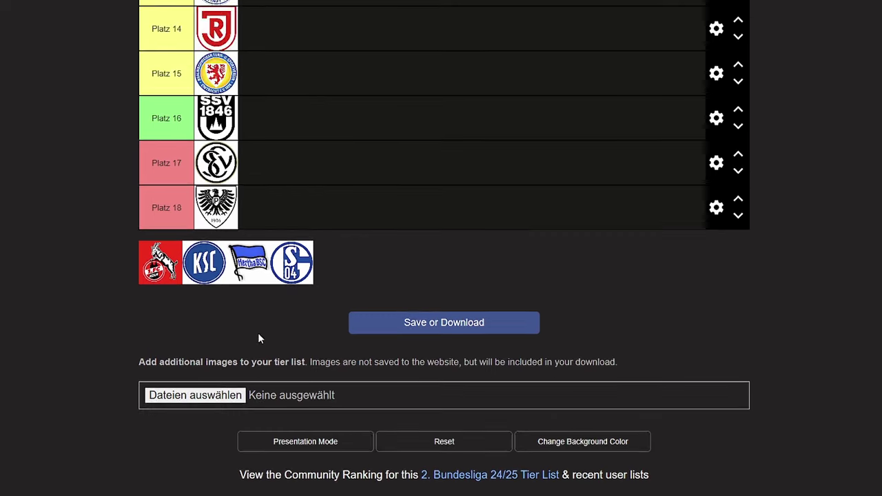
{"action": "left_click_drag", "start_coordinate": [250, 260], "coordinate": [251, 285]}
{"action": "scroll", "coordinate": [339, 198], "scroll_direction": "up", "scroll_amount": 7}
{"action": "scroll", "coordinate": [248, 285], "scroll_direction": "up", "scroll_amount": 3}
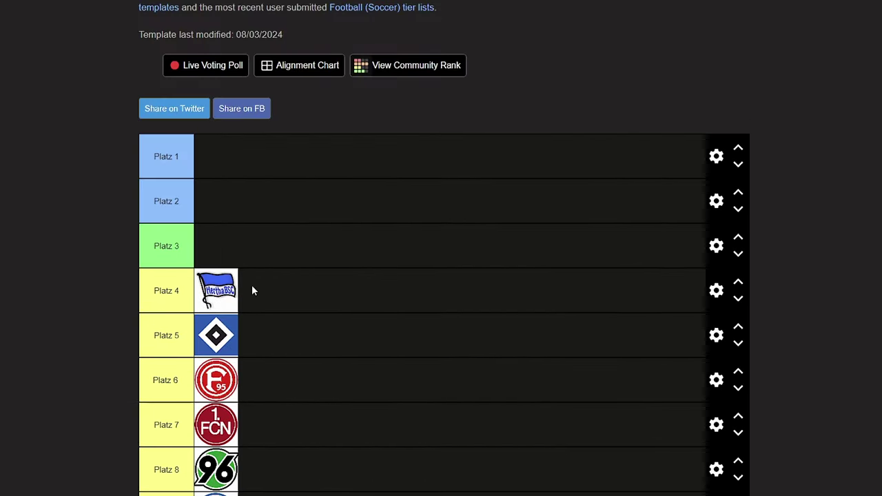
Step: Place the 1. FC Köln logo from the unranked clubs in the Platz 3 row
{"action": "scroll", "coordinate": [288, 290], "scroll_direction": "down", "scroll_amount": 12}
{"action": "scroll", "coordinate": [291, 299], "scroll_direction": "up", "scroll_amount": 2}
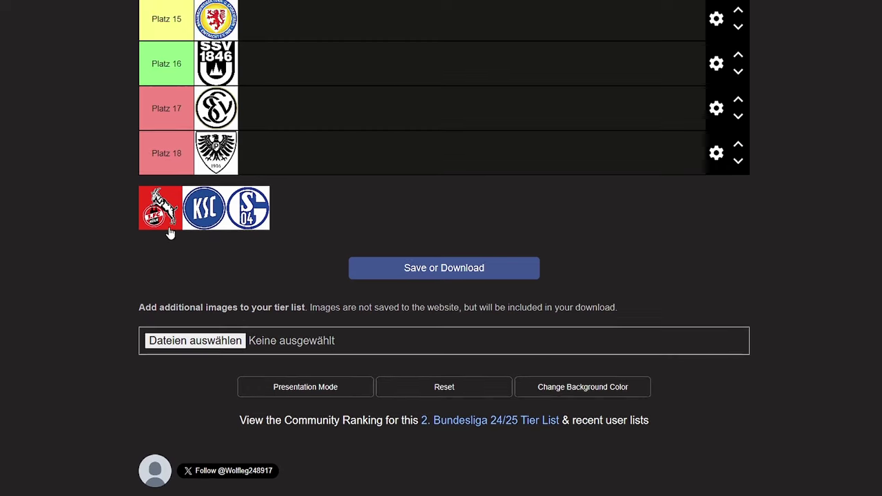
{"action": "scroll", "coordinate": [246, 191], "scroll_direction": "up", "scroll_amount": 11}
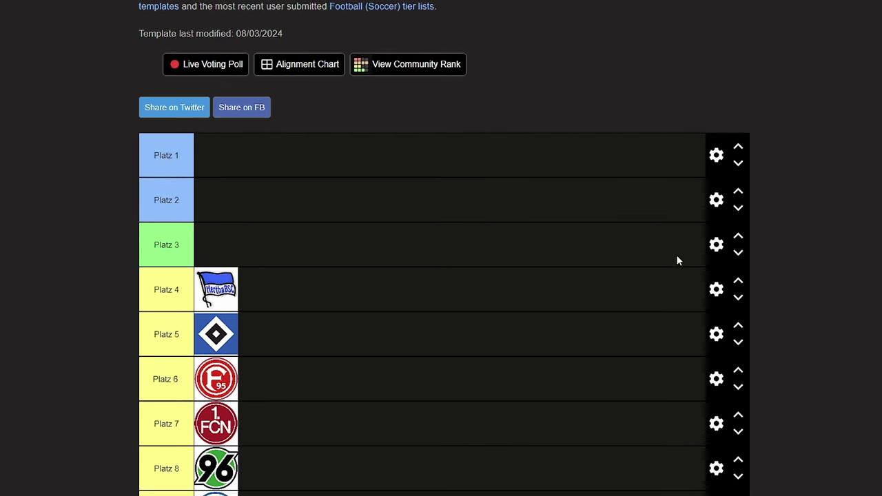
{"action": "scroll", "coordinate": [677, 258], "scroll_direction": "down", "scroll_amount": 10}
{"action": "scroll", "coordinate": [262, 364], "scroll_direction": "up", "scroll_amount": 10}
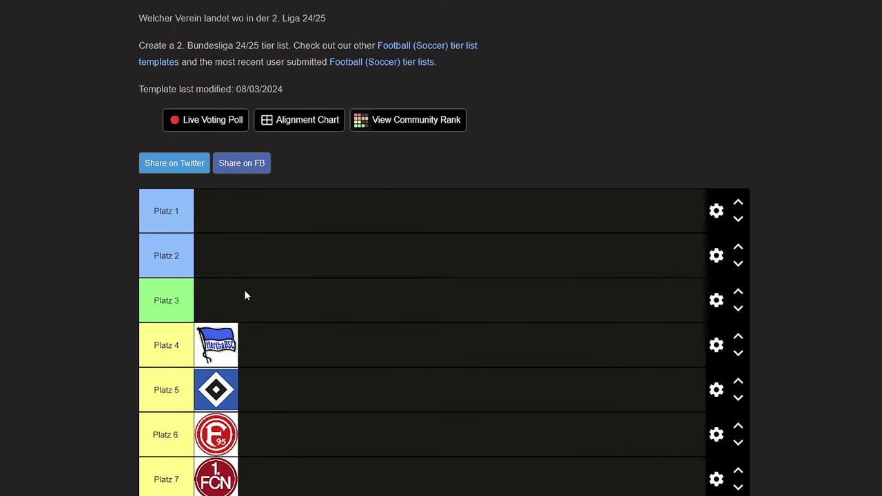
{"action": "scroll", "coordinate": [245, 296], "scroll_direction": "down", "scroll_amount": 9}
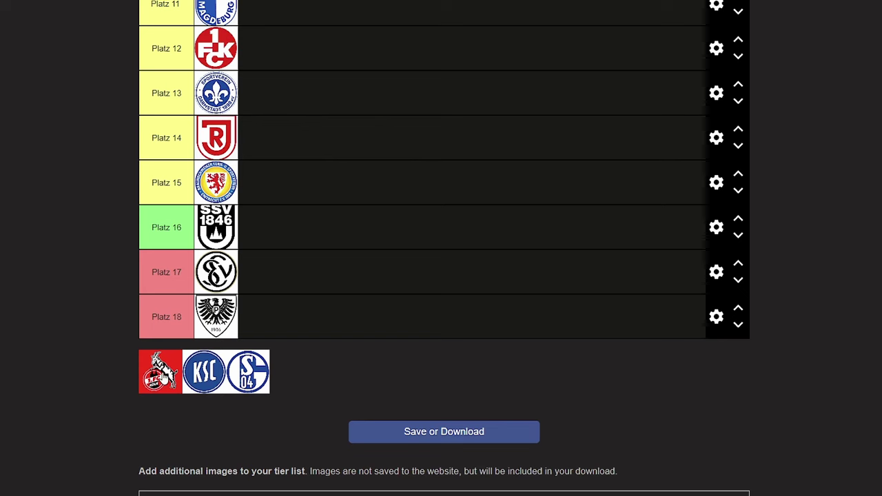
{"action": "left_click_drag", "start_coordinate": [161, 374], "coordinate": [232, 135]}
{"action": "scroll", "coordinate": [442, 395], "scroll_direction": "up", "scroll_amount": 1}
{"action": "scroll", "coordinate": [355, 259], "scroll_direction": "up", "scroll_amount": 5}
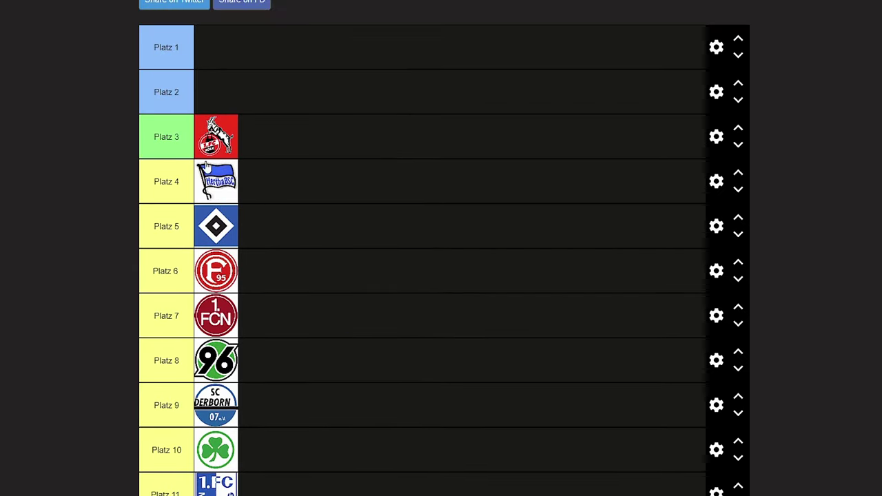